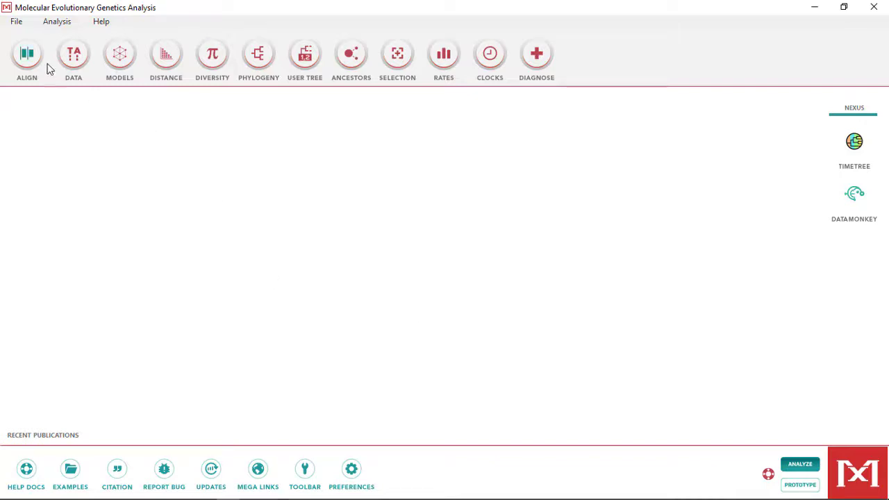
# Open the OC_1A_M13F-20 chromatogram file from the Sequence Analysis Tutorial folder in the Trace Editor
pyautogui.click(26, 57)
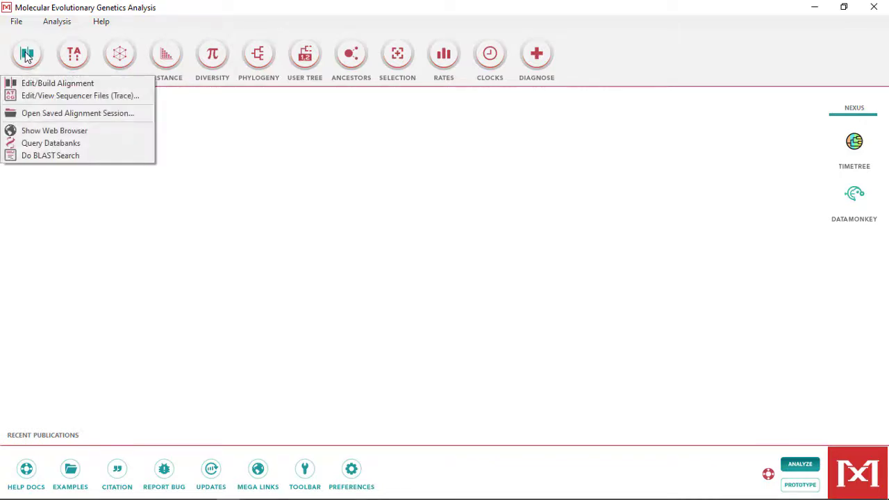
pyautogui.click(41, 98)
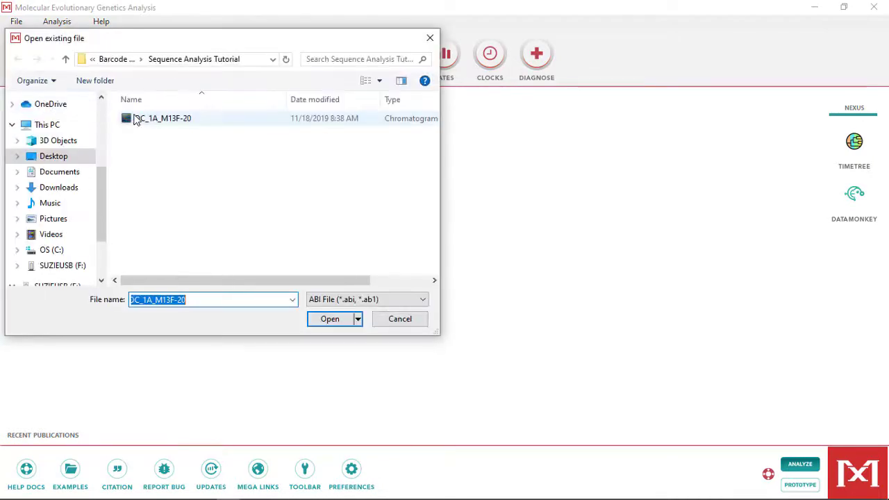
pyautogui.click(192, 123)
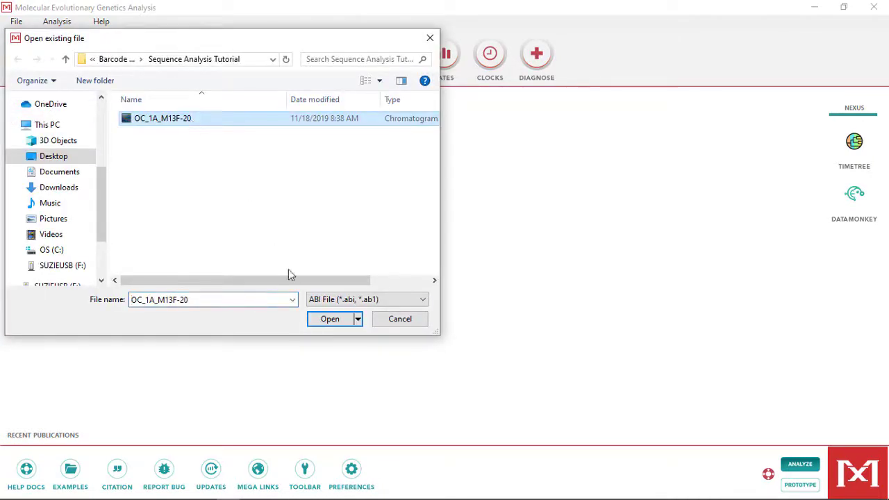
pyautogui.click(329, 325)
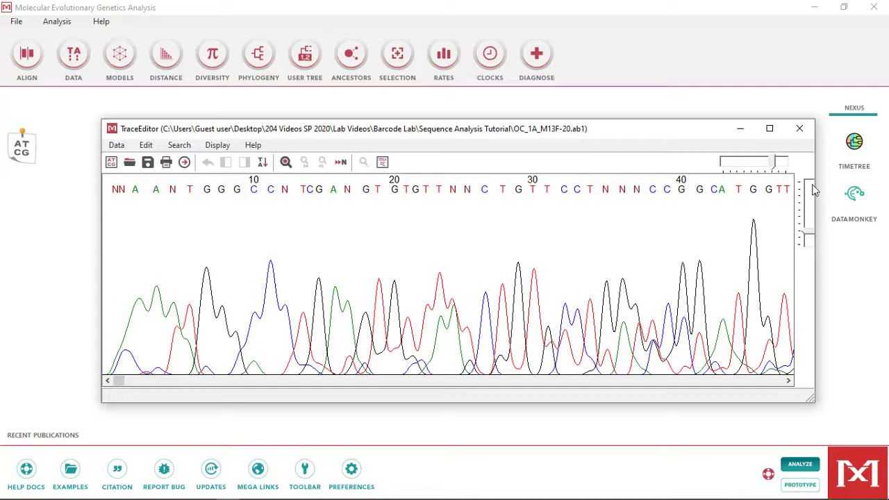
# Enlarge and reposition the Trace Editor window and adjust the chromatogram peak height
pyautogui.moveTo(809, 237); pyautogui.dragTo(811, 228)
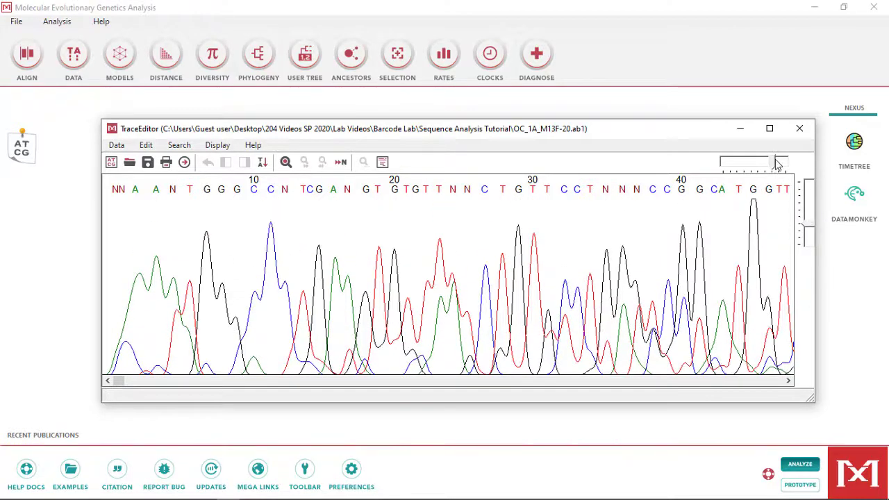
pyautogui.moveTo(777, 169); pyautogui.dragTo(776, 163)
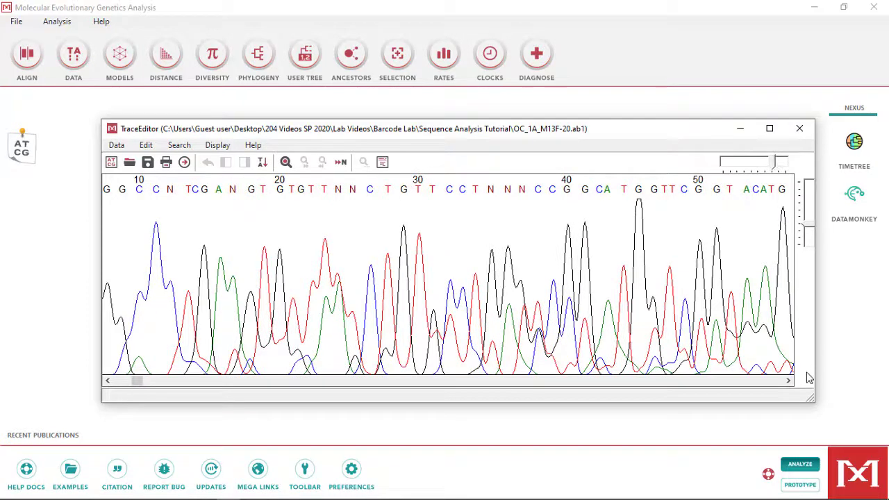
pyautogui.moveTo(811, 399); pyautogui.dragTo(826, 429)
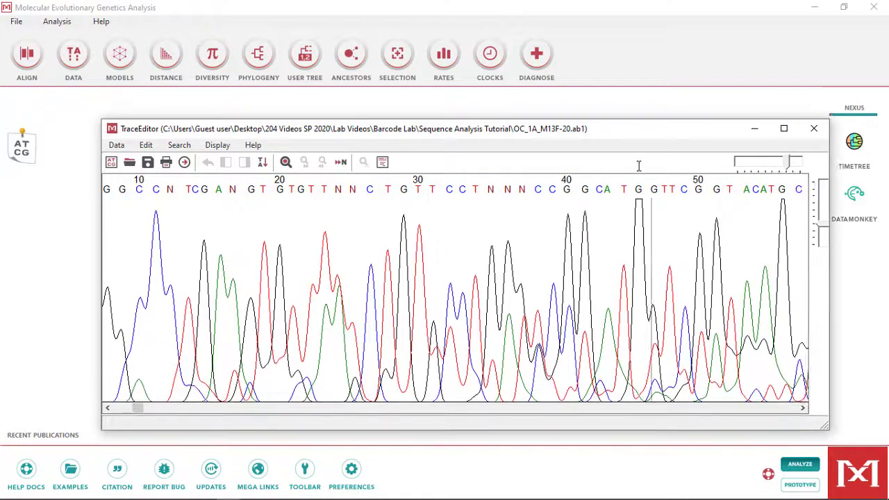
pyautogui.moveTo(633, 129); pyautogui.dragTo(594, 108)
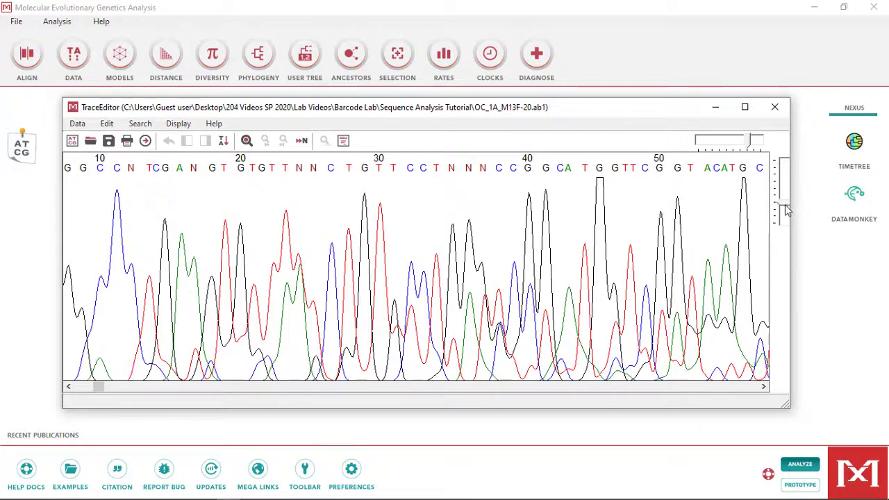
pyautogui.moveTo(787, 210); pyautogui.dragTo(785, 206)
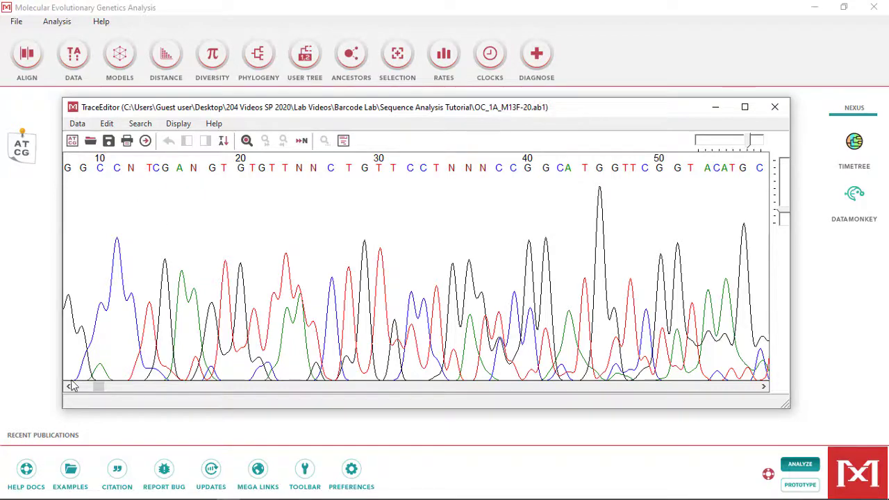
# Scroll through the read to about base 300, marking the N near 280, then back to the start
pyautogui.moveTo(97, 386); pyautogui.dragTo(716, 386)
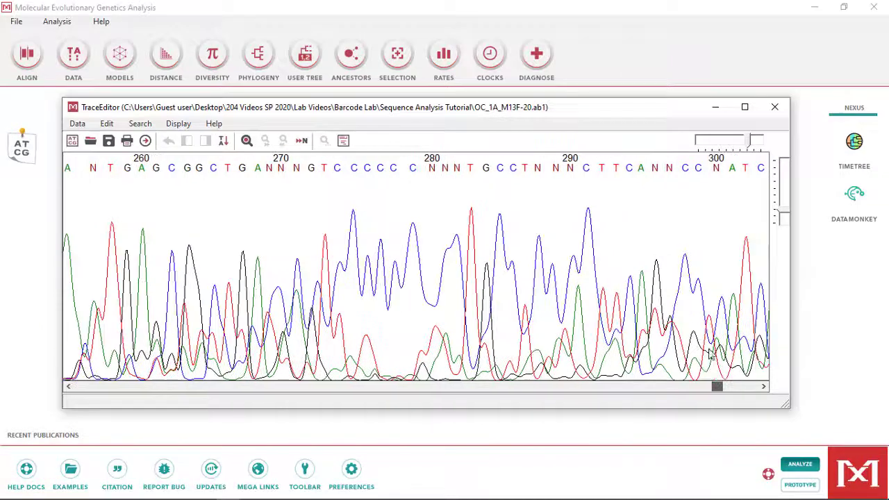
pyautogui.click(429, 170)
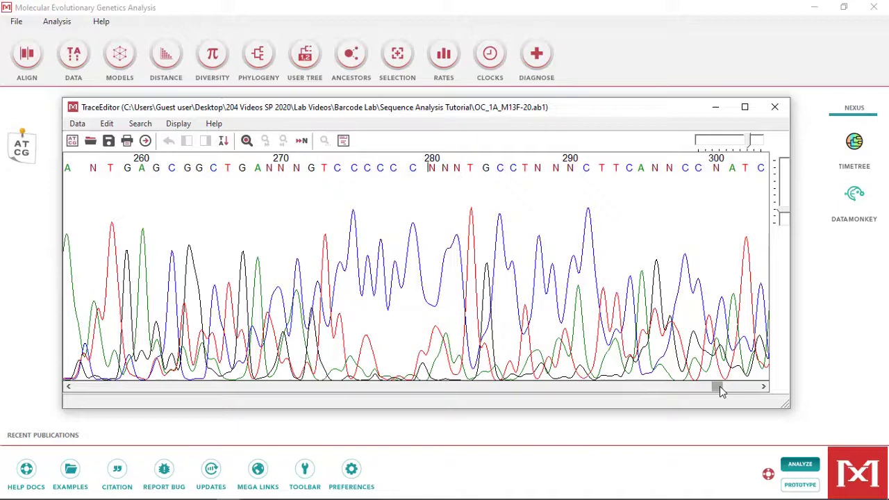
pyautogui.moveTo(718, 387); pyautogui.dragTo(47, 377)
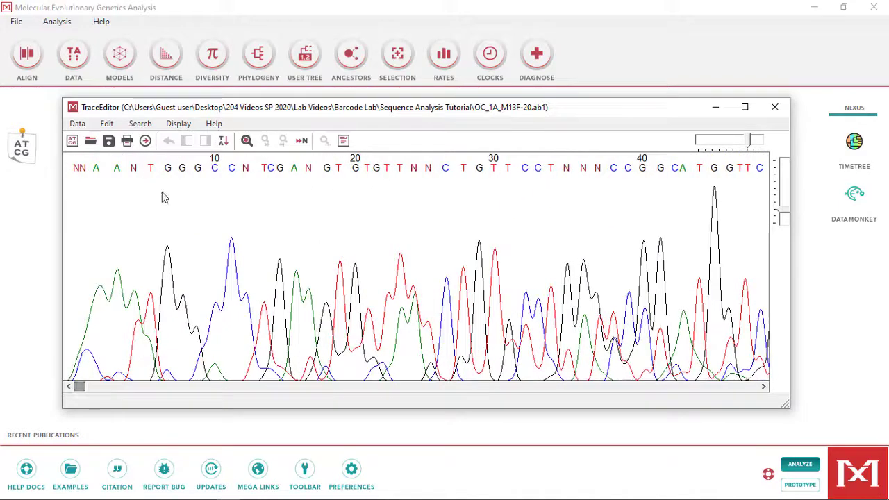
pyautogui.click(131, 167)
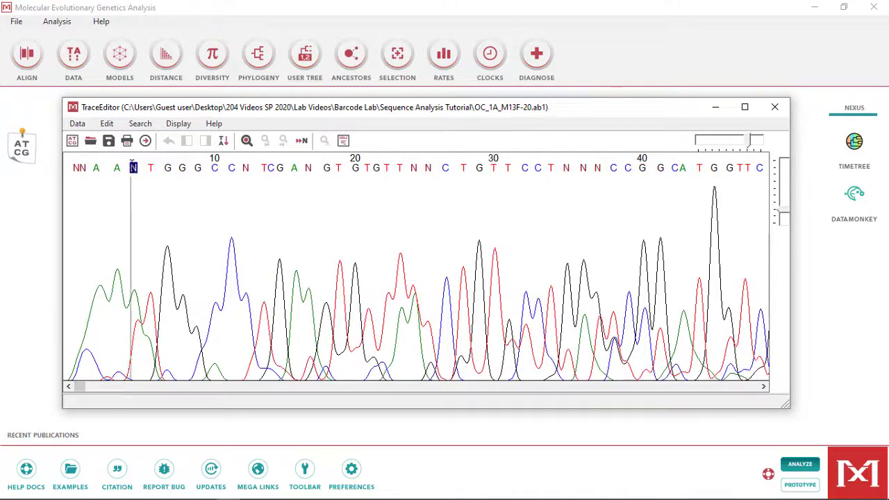
pyautogui.click(246, 167)
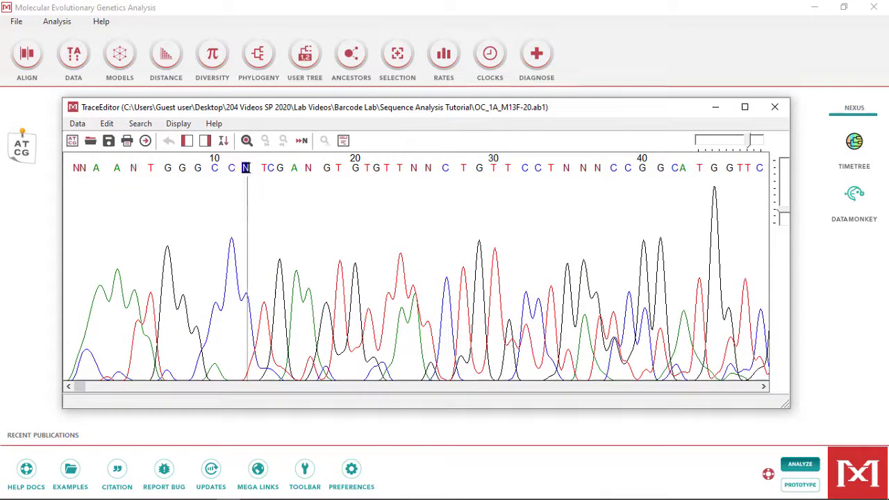
pyautogui.click(307, 167)
pyautogui.click(413, 167)
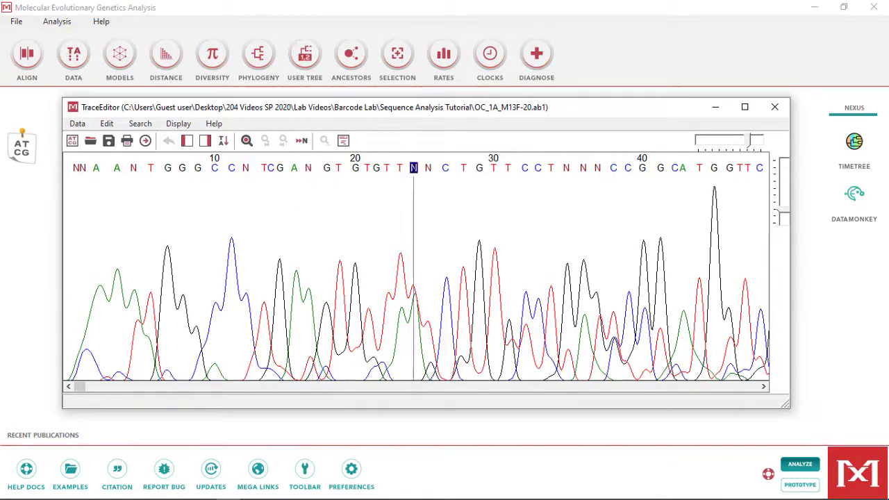
pyautogui.click(428, 167)
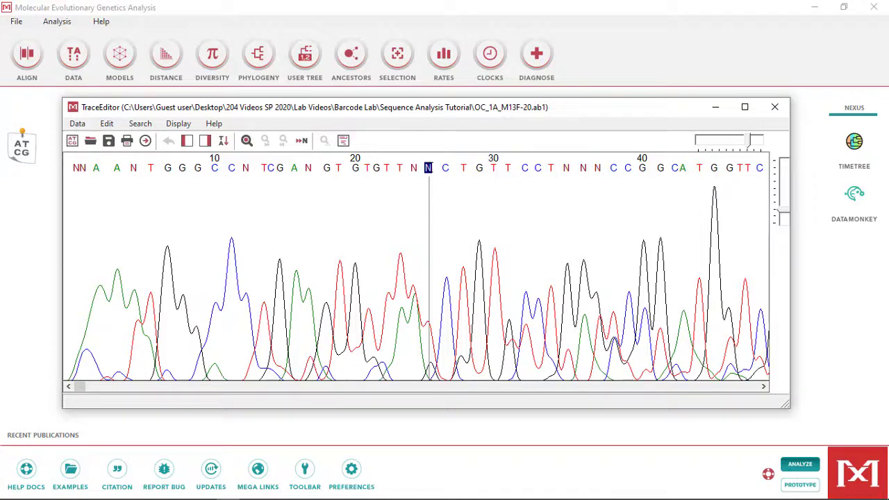
pyautogui.click(482, 215)
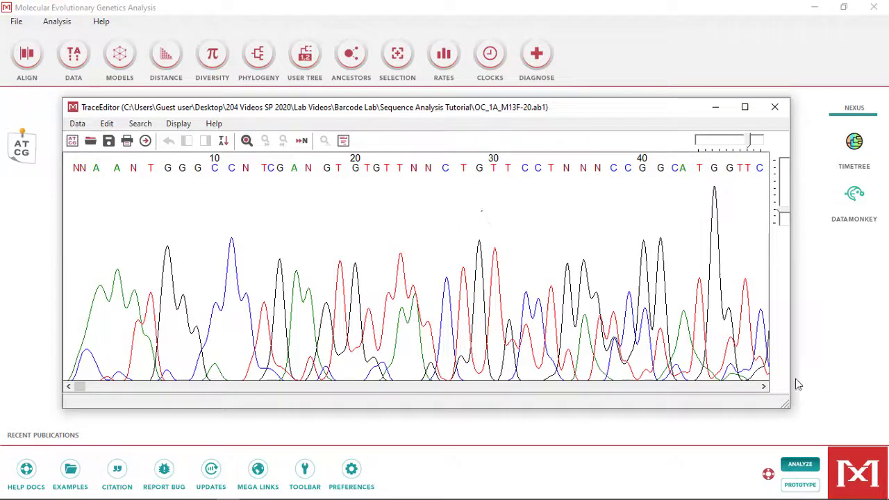
# Mask everything upstream of the N near base 37 and clear the stray selection box
pyautogui.hotkey('ctrl', 'n')
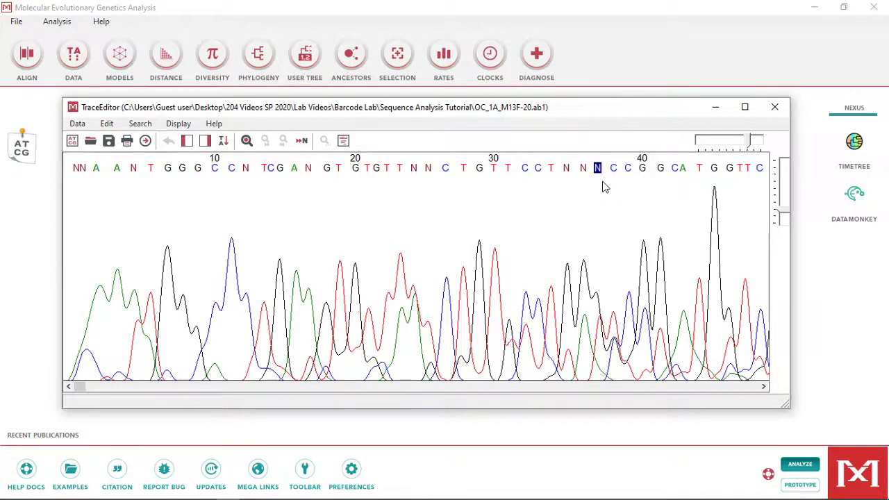
pyautogui.click(188, 141)
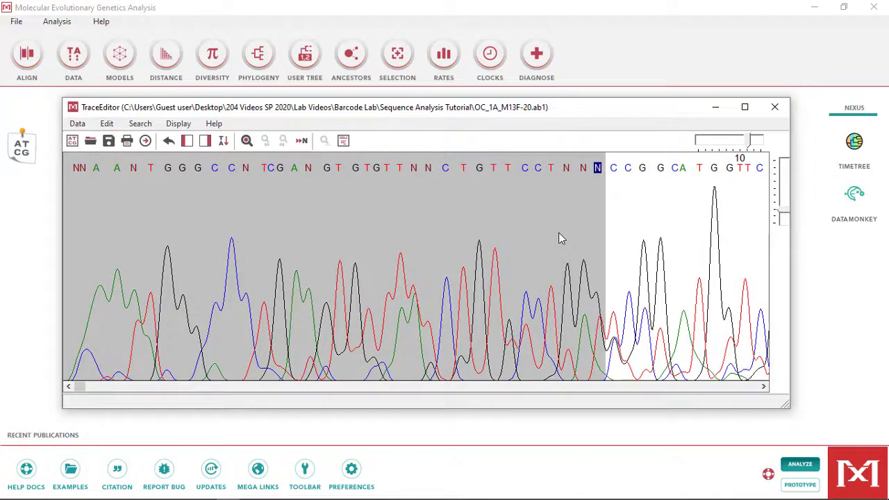
pyautogui.click(106, 123)
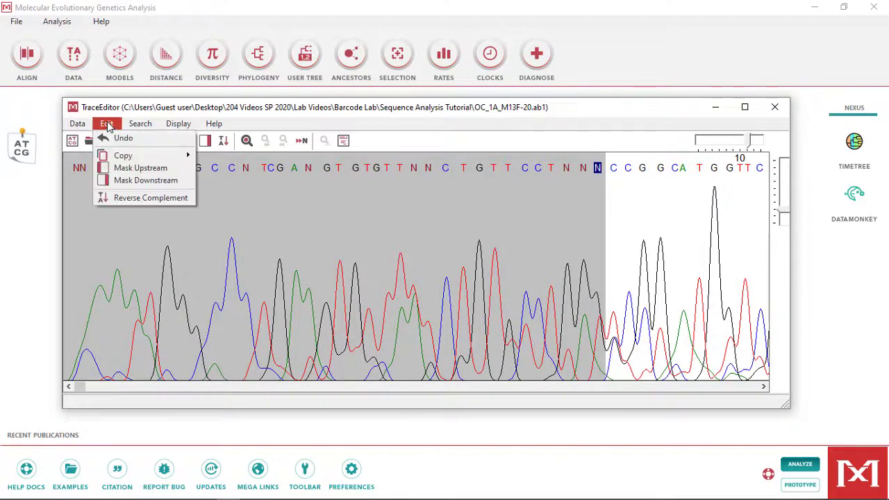
pyautogui.click(542, 204)
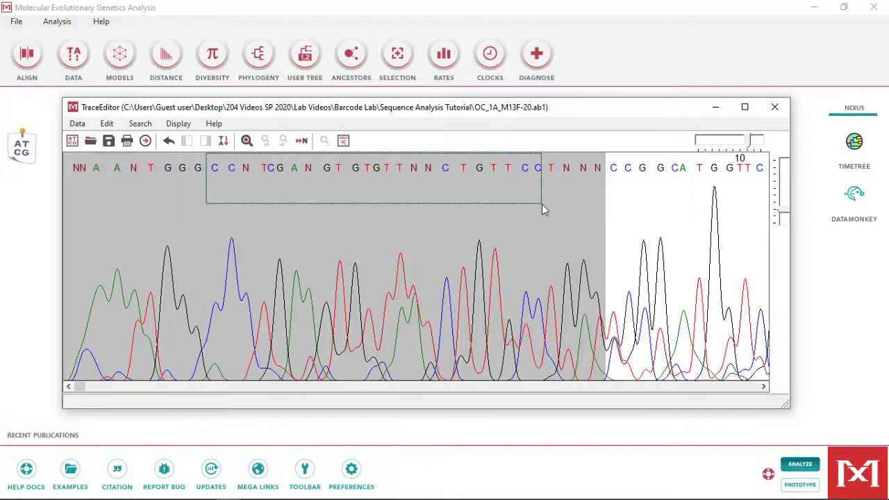
pyautogui.click(589, 232)
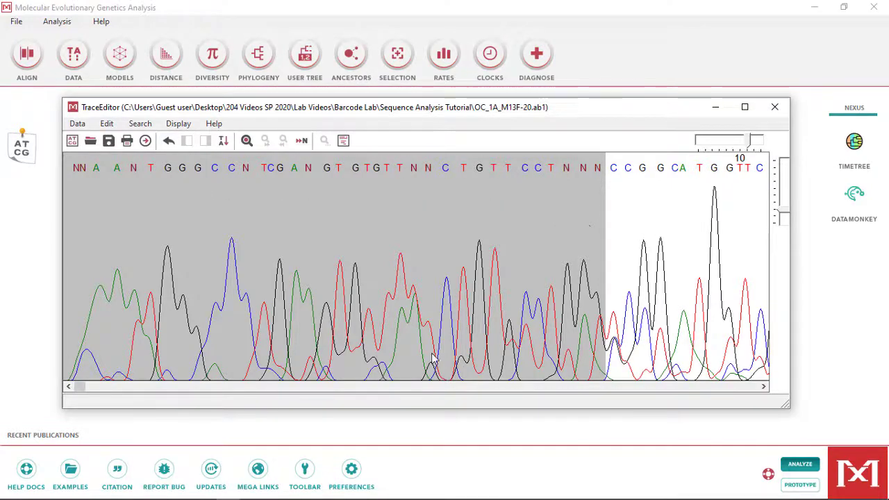
# Mask the read downstream from the N near base 177 through to the end
pyautogui.moveTo(79, 386); pyautogui.dragTo(763, 391)
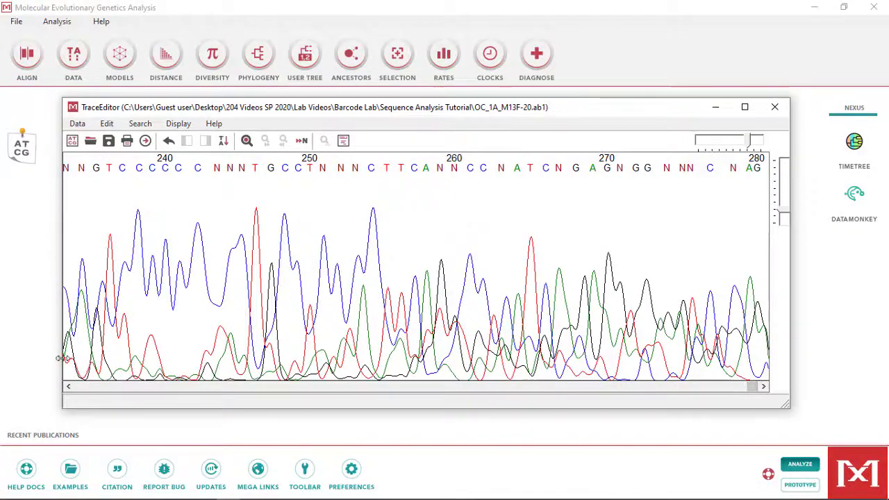
pyautogui.click(68, 388)
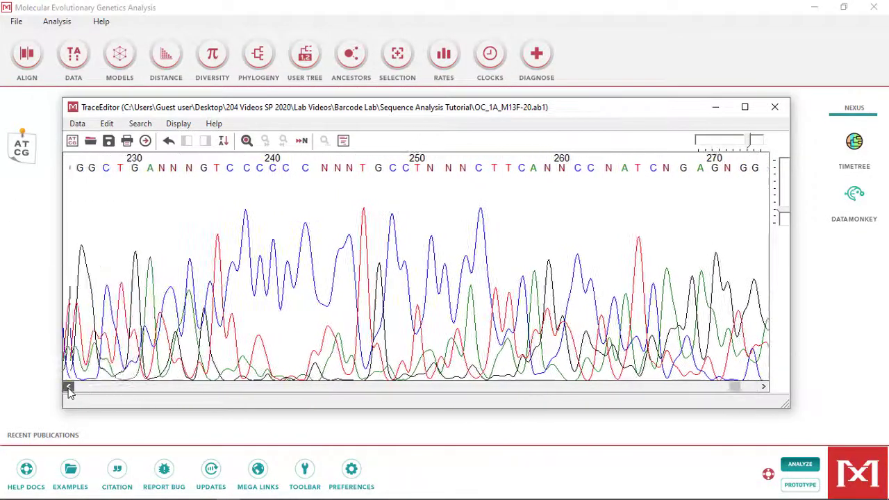
pyautogui.moveTo(68, 388); pyautogui.dragTo(68, 387)
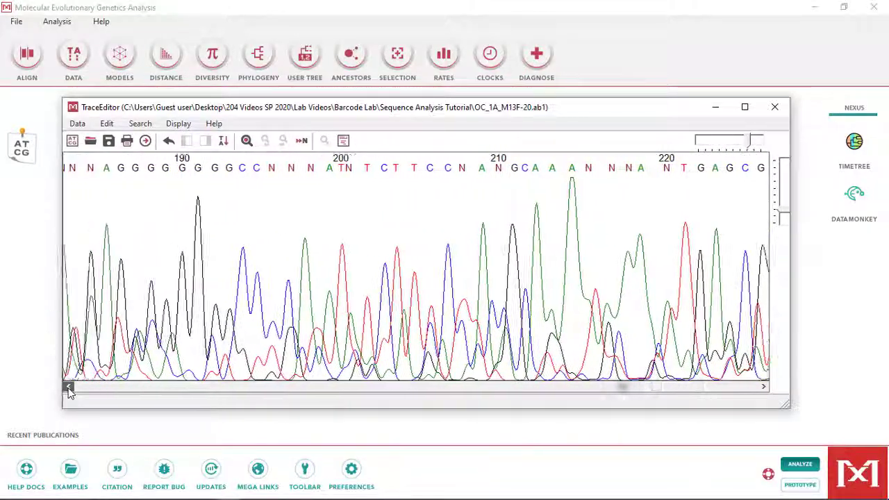
pyautogui.moveTo(68, 388); pyautogui.dragTo(68, 387)
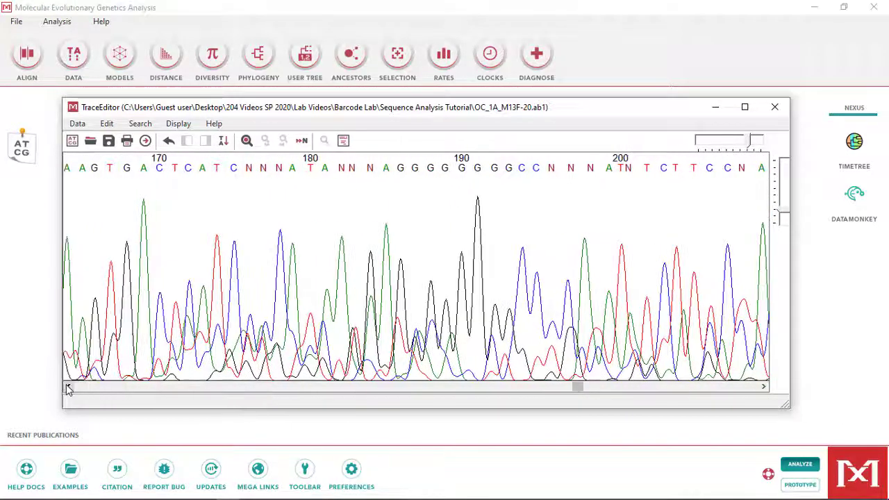
pyautogui.click(249, 167)
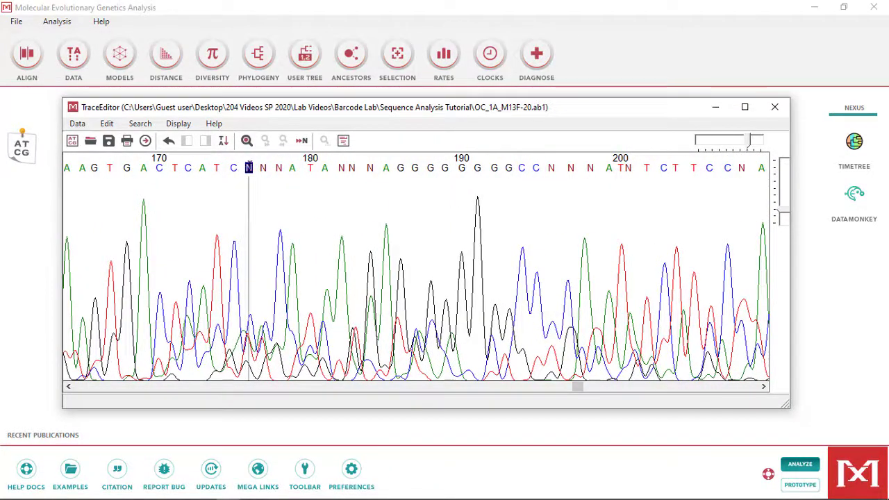
pyautogui.click(205, 140)
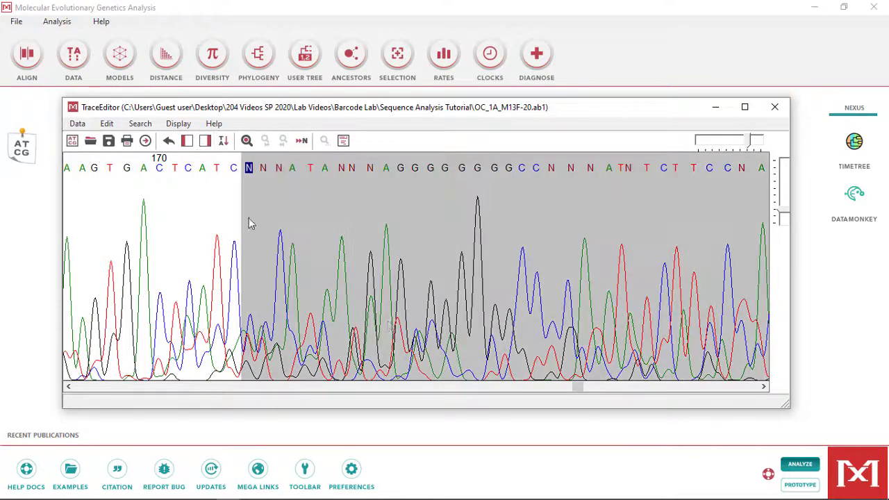
pyautogui.moveTo(578, 387); pyautogui.dragTo(79, 386)
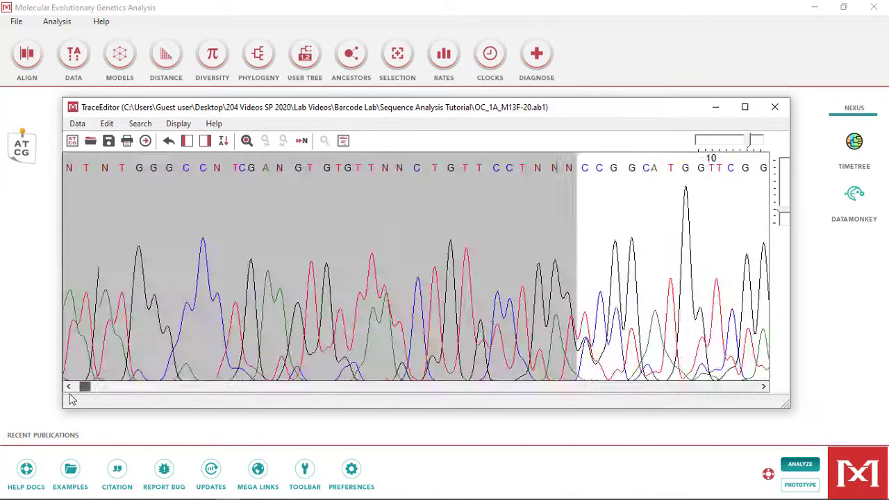
pyautogui.click(301, 140)
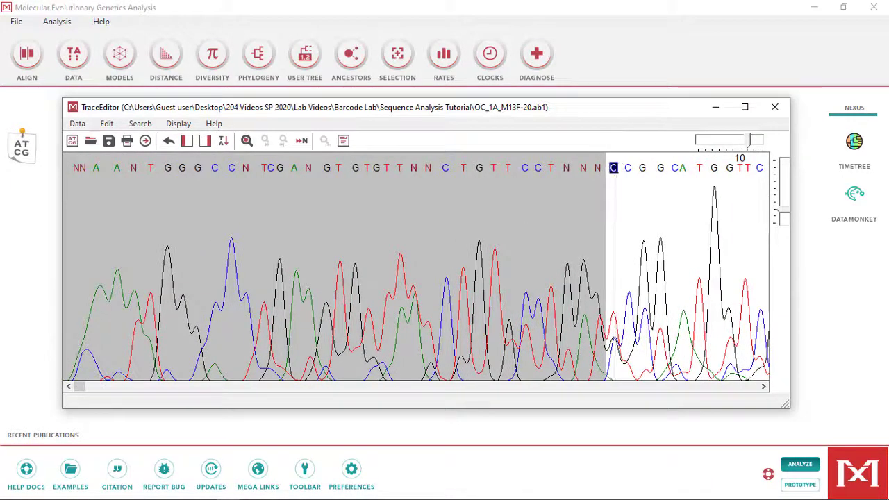
pyautogui.click(301, 140)
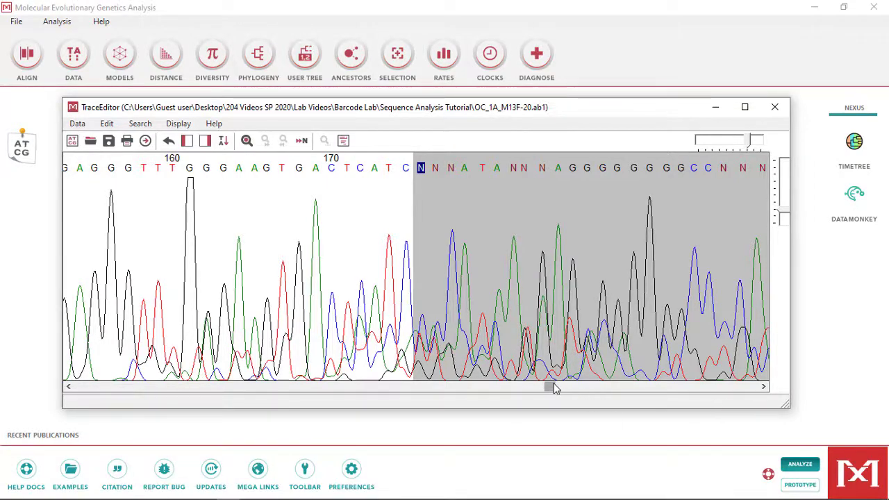
pyautogui.moveTo(549, 386)
pyautogui.mouseDown()
pyautogui.moveTo(82, 375)
pyautogui.moveTo(142, 386)
pyautogui.mouseUp()
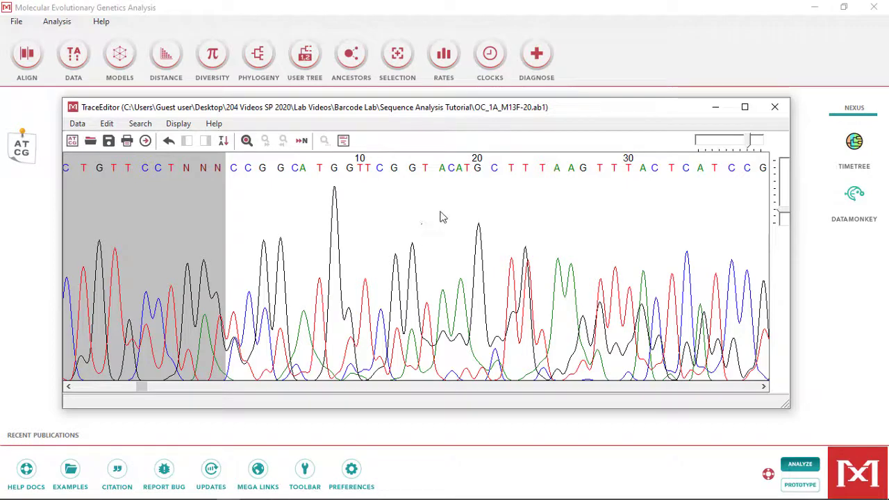
# Start a FASTA export of the trimmed sequence, naming the file 'Sushi FASTA 1'
pyautogui.click(77, 123)
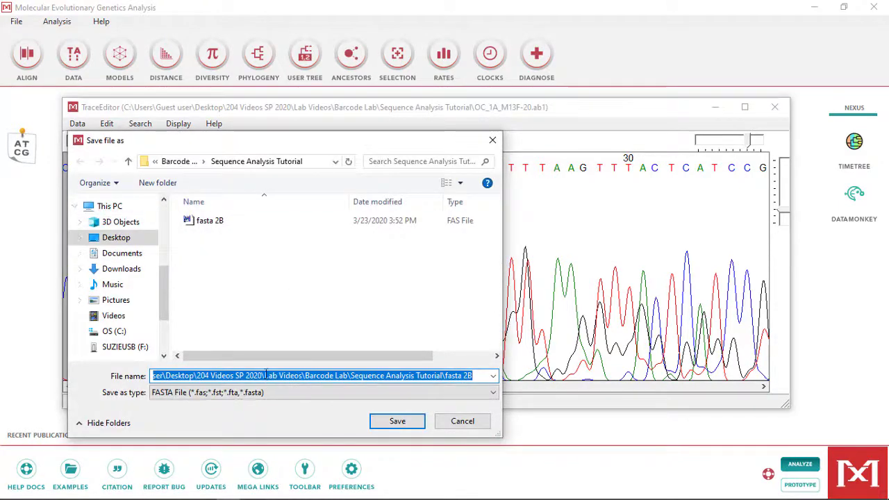
pyautogui.write('Sushi FASTA 1A')
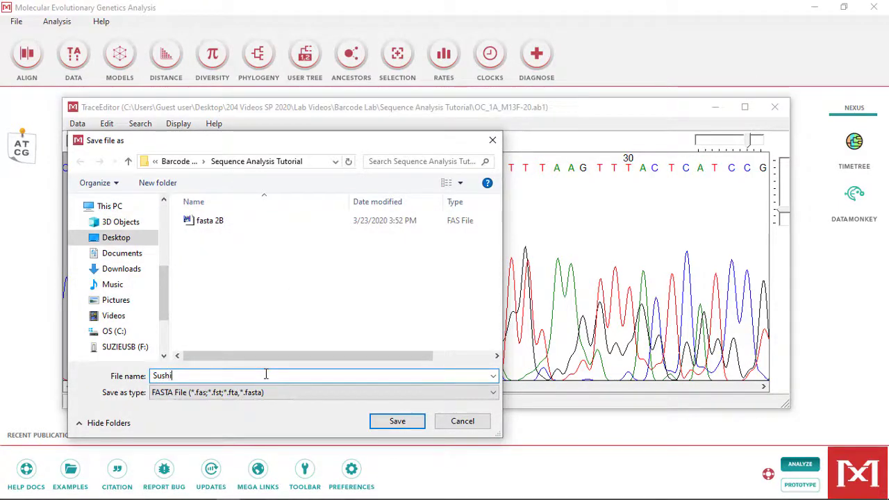